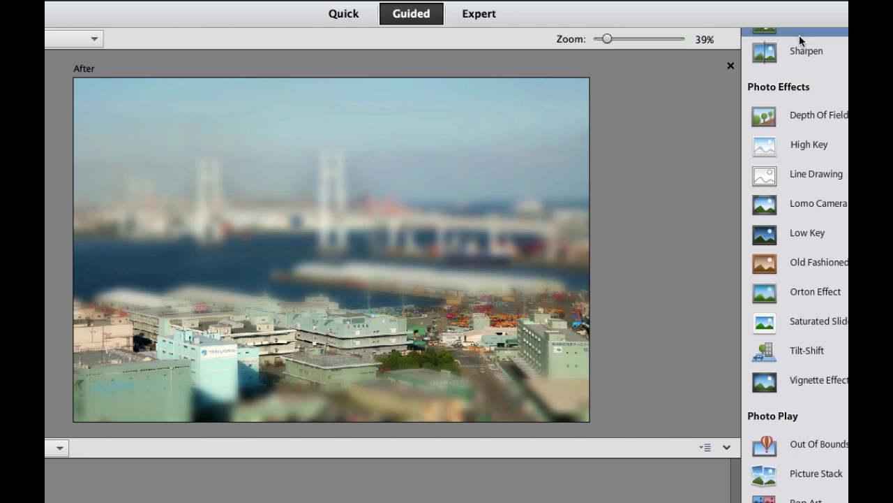
Undo Tilt-Shift from the Edit menu, restoring the sharp harbor bridge photo
scroll(834, 215, down, 1)
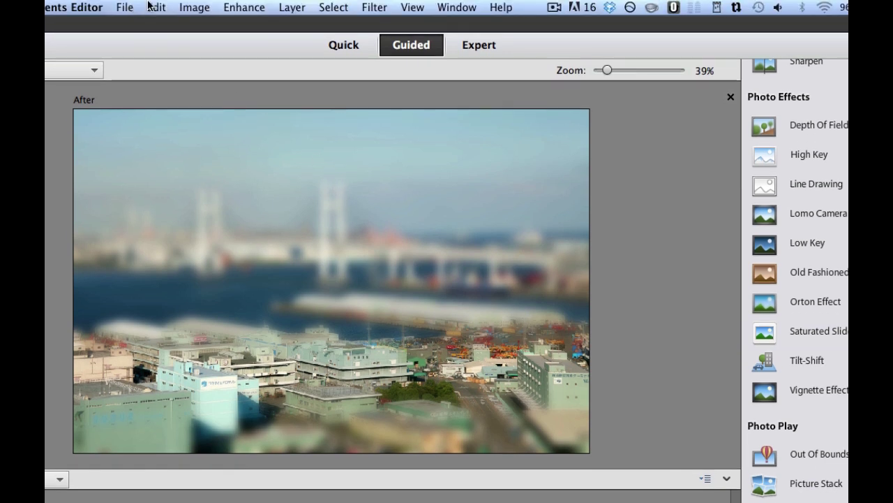
click(154, 7)
click(157, 26)
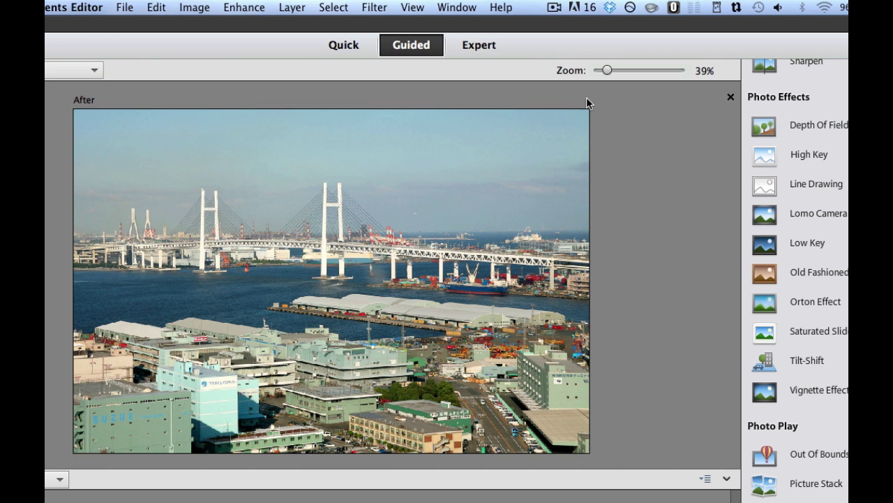
Reapply the default Tilt-Shift guided effect, blurring the sky and bridge again
click(810, 360)
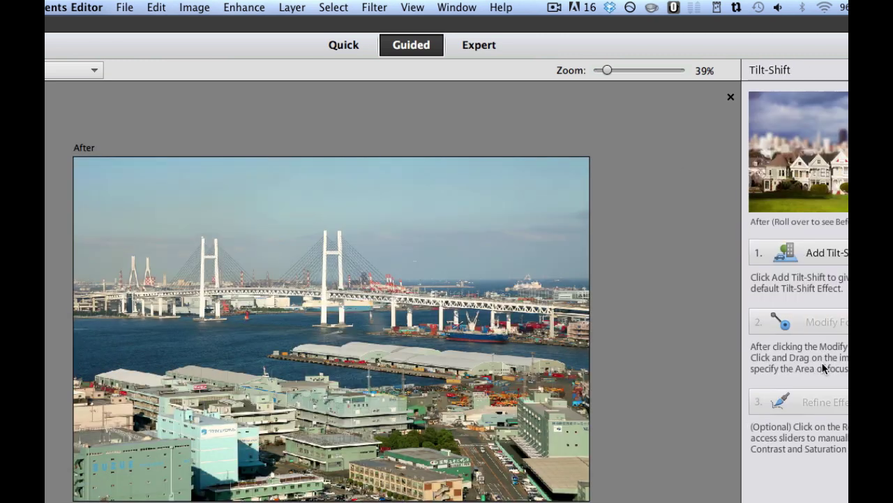
click(738, 216)
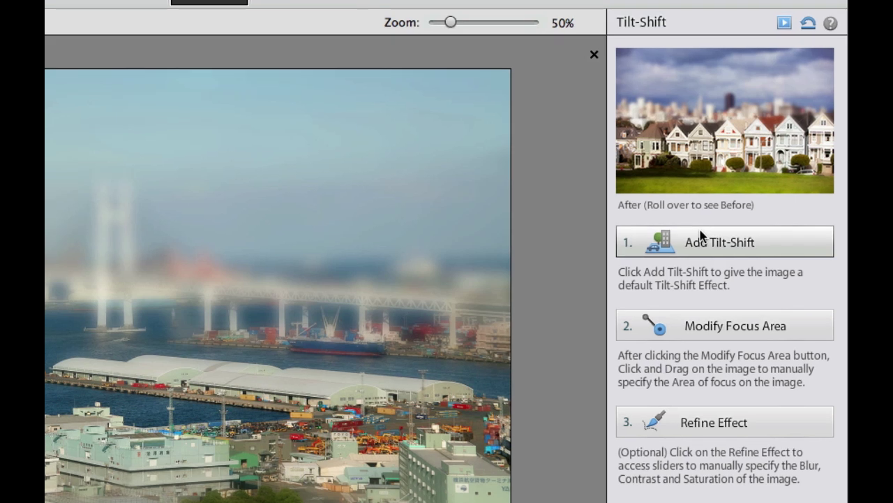
mouse_move(663, 143)
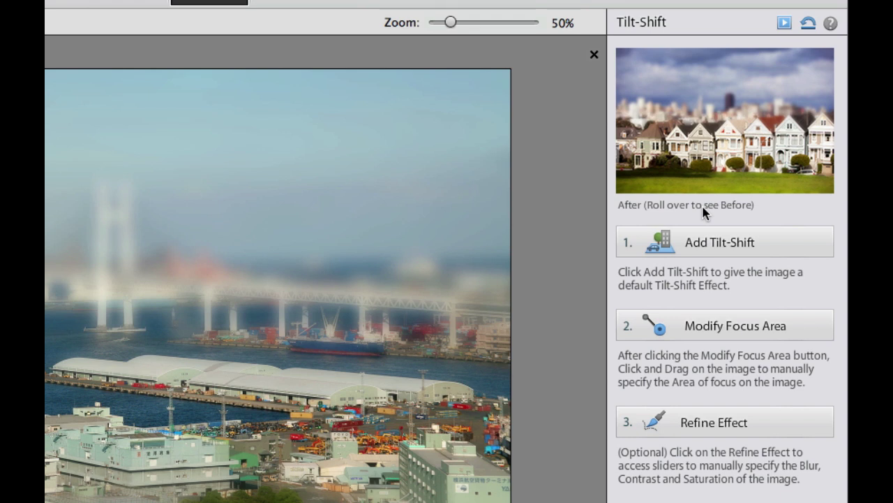
Redraw the Tilt-Shift focus band lower, across the middle buildings, blurring pier and foreground
click(702, 327)
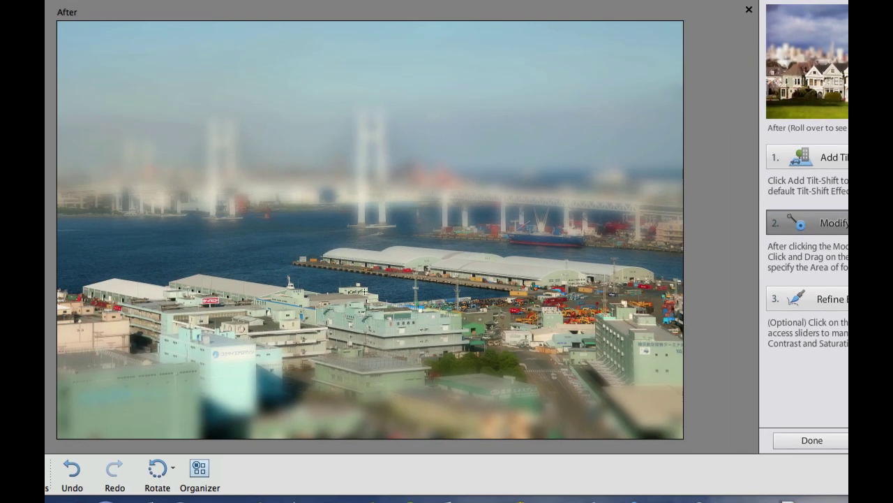
drag(367, 295, 368, 202)
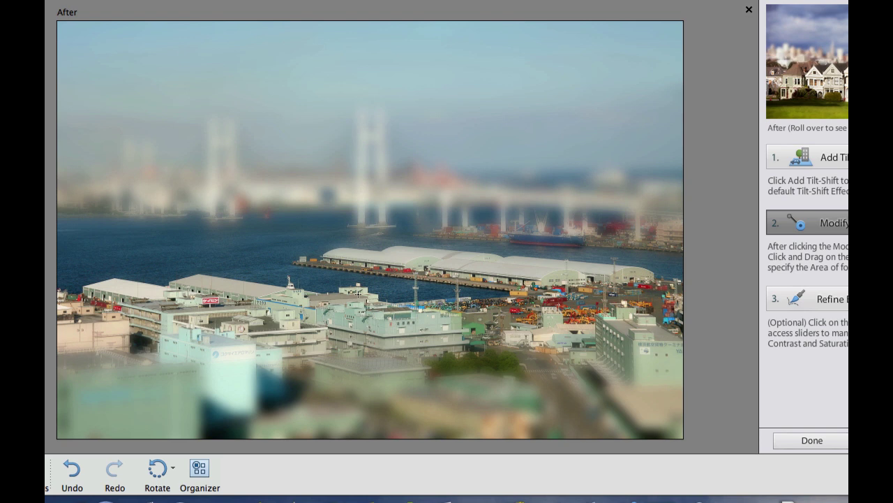
drag(359, 329, 358, 387)
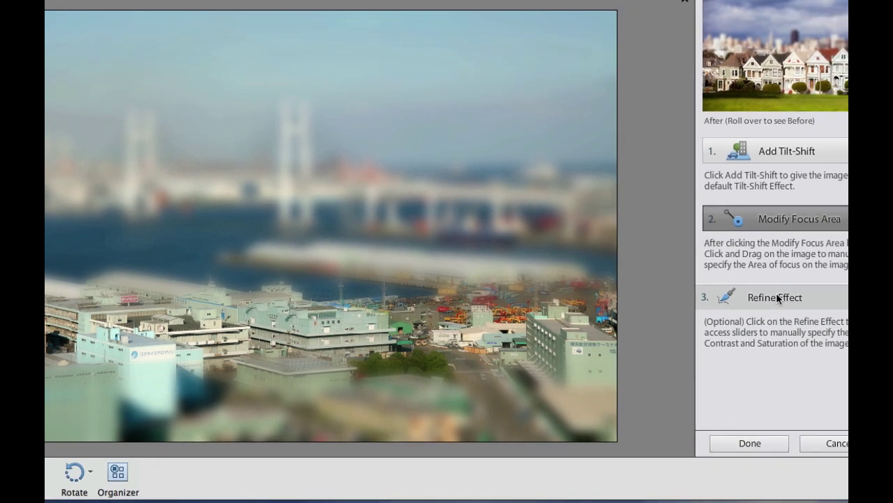
Refine the Tilt-Shift effect with Blur at 0 and Contrast raised to 27
click(840, 299)
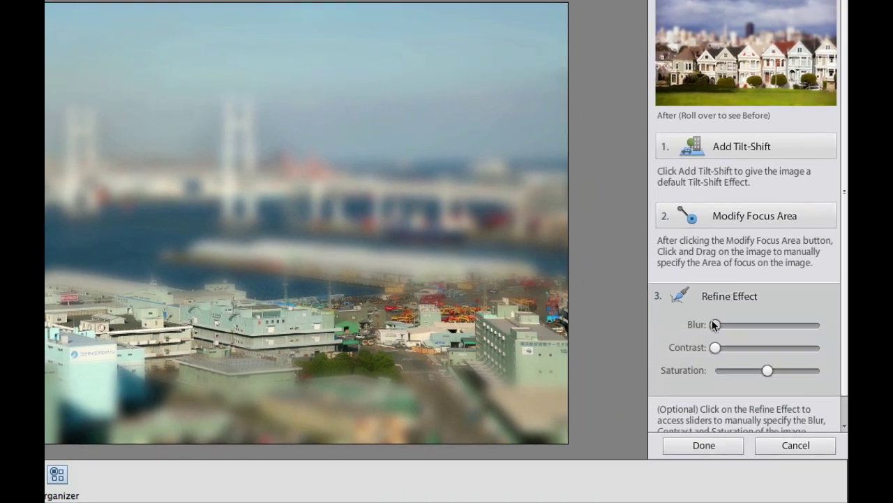
mouse_move(713, 324)
mouse_down()
mouse_move(755, 324)
mouse_move(714, 314)
mouse_up()
drag(715, 347, 745, 344)
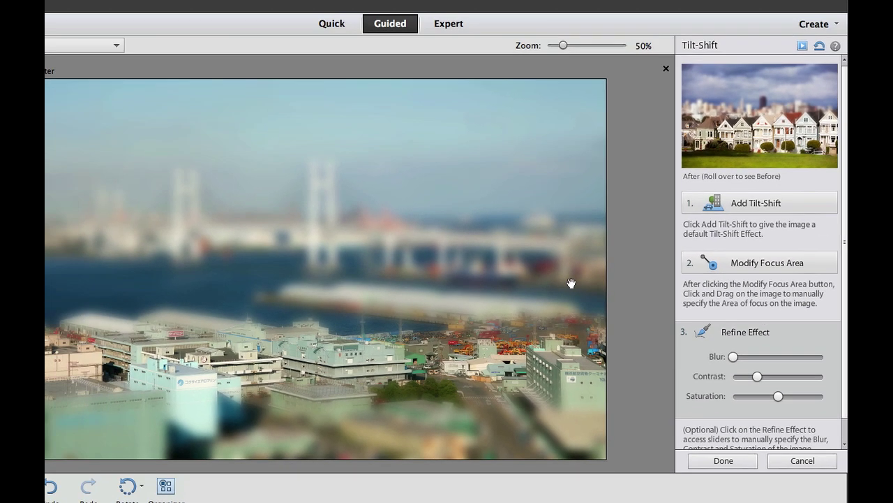
Switch to Expert mode and delete the tilt-shift layers, keeping only the Background
click(449, 26)
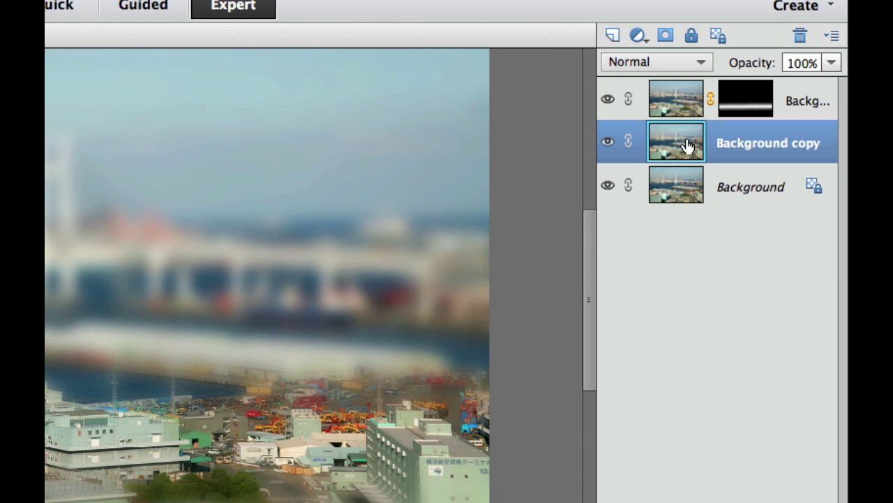
drag(688, 144, 801, 34)
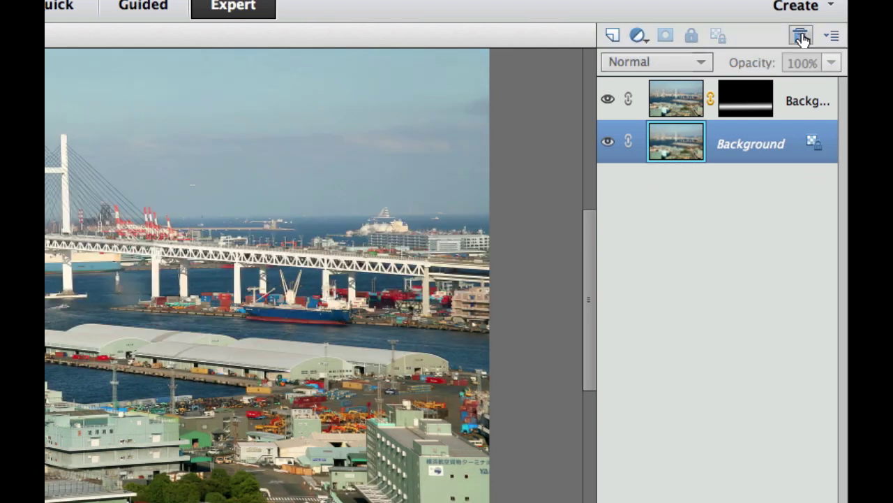
drag(681, 98, 800, 32)
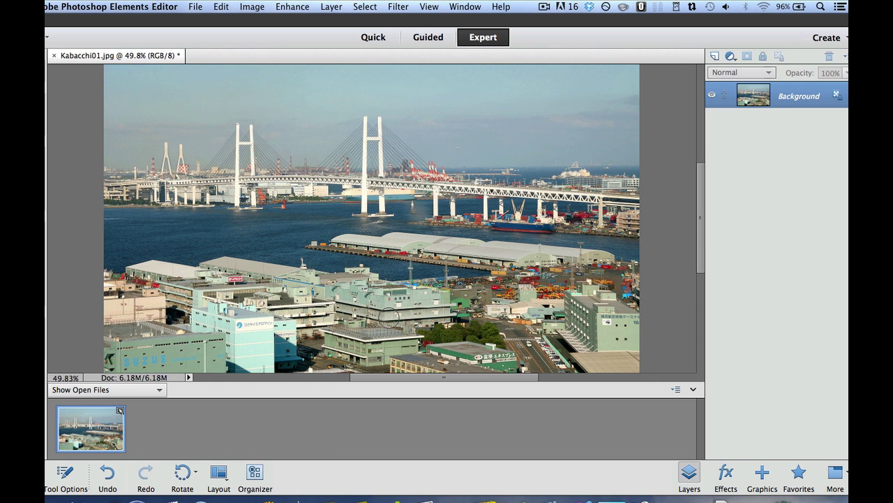
Duplicate the Background twice into Layer 1 and Layer 1 copy, then bring up Filter > Blur
key(super+j)
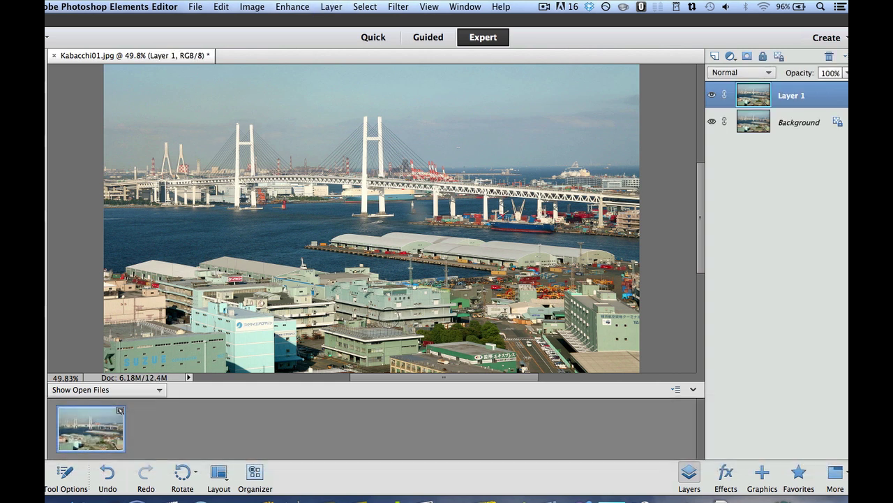
key(super+j)
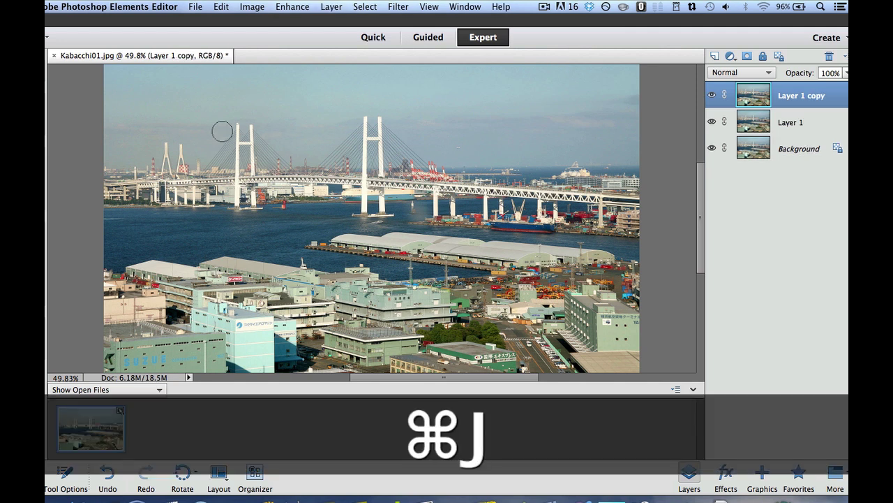
click(396, 8)
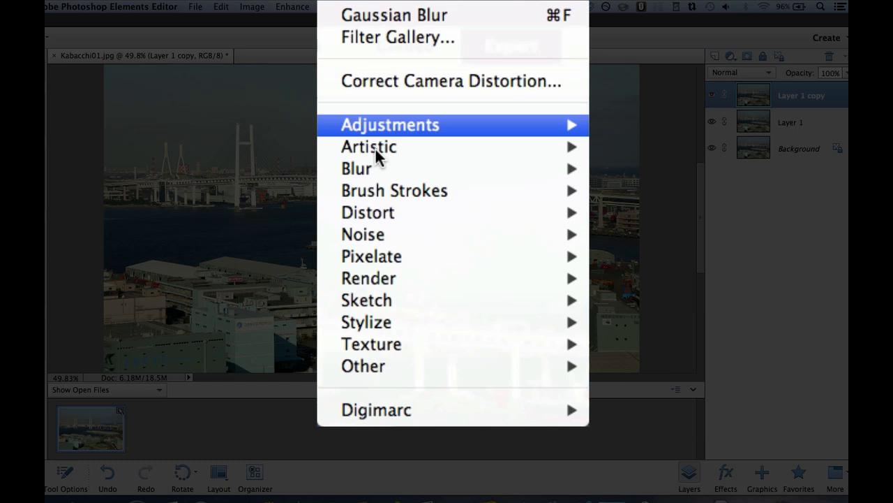
mouse_move(414, 103)
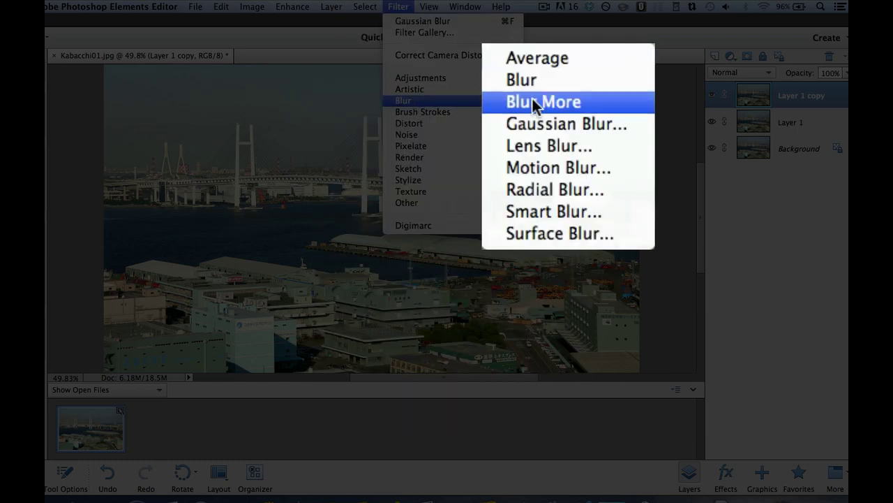
Apply a hexagon-iris Lens Blur with Radius 14 to Layer 1 copy
click(534, 147)
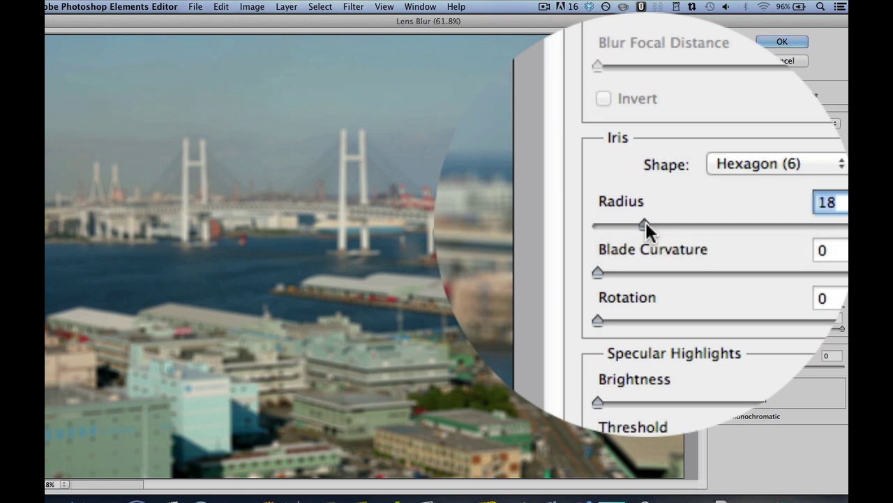
drag(646, 222, 645, 220)
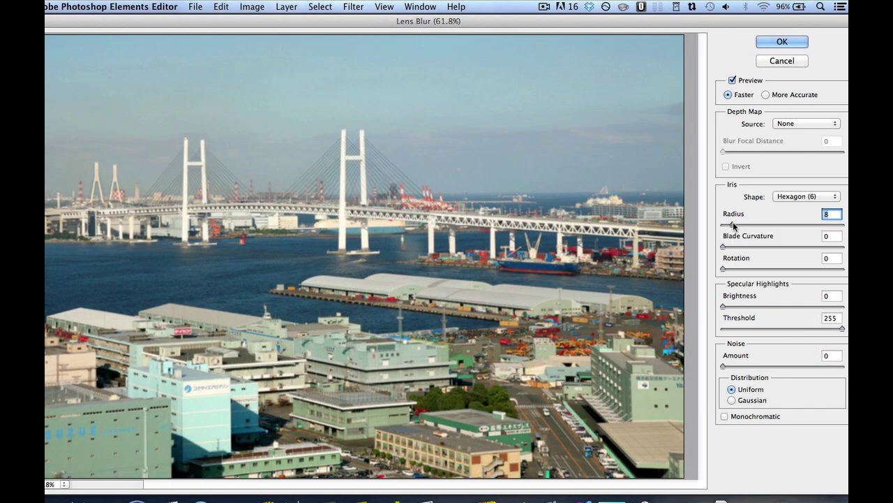
drag(733, 225, 741, 226)
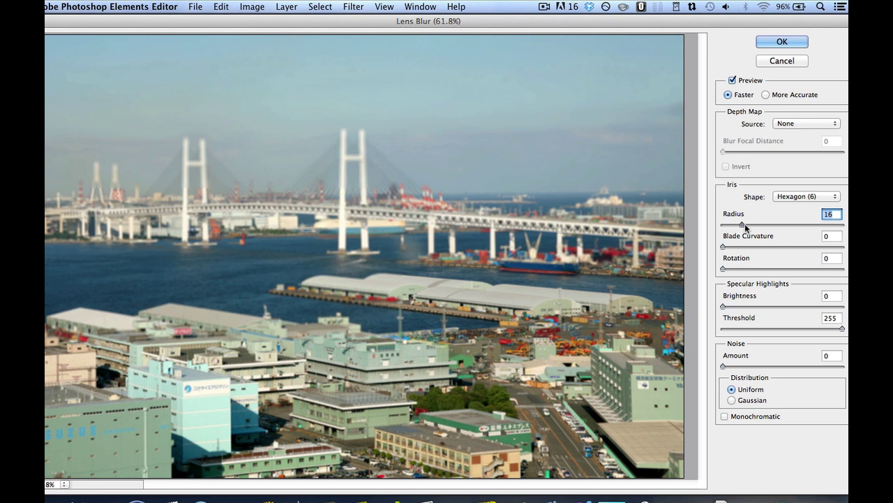
drag(746, 225, 751, 226)
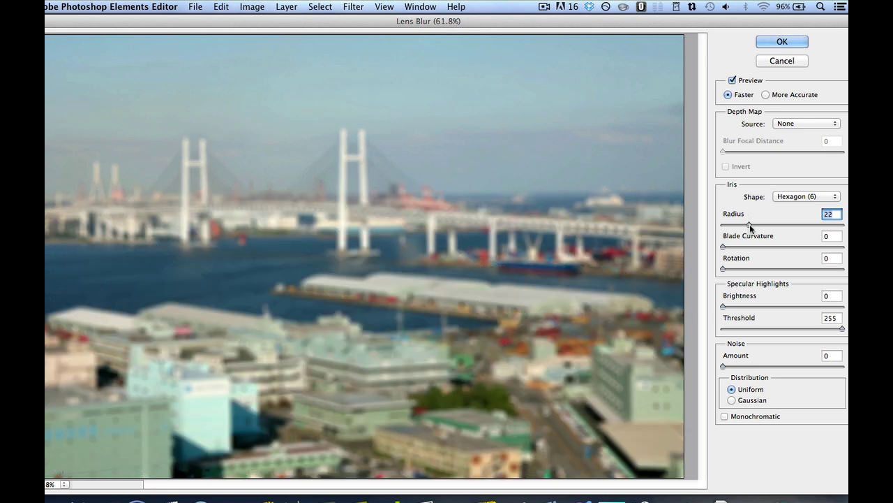
drag(750, 227, 741, 229)
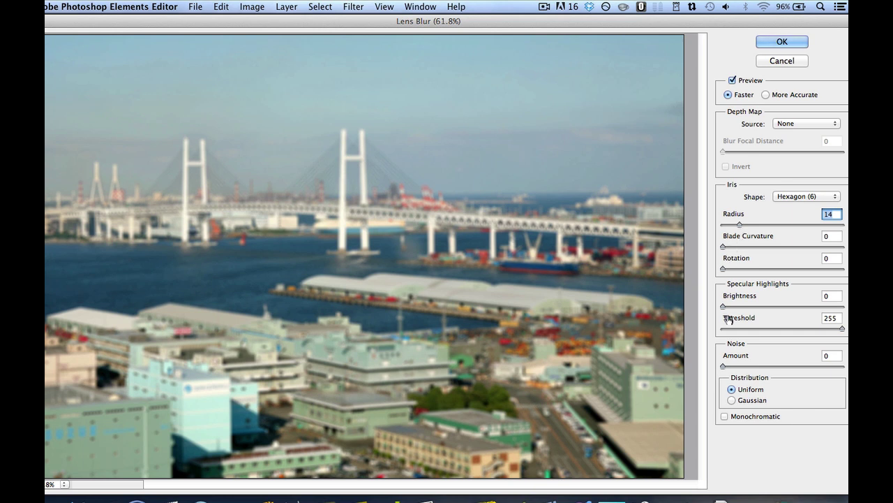
click(765, 42)
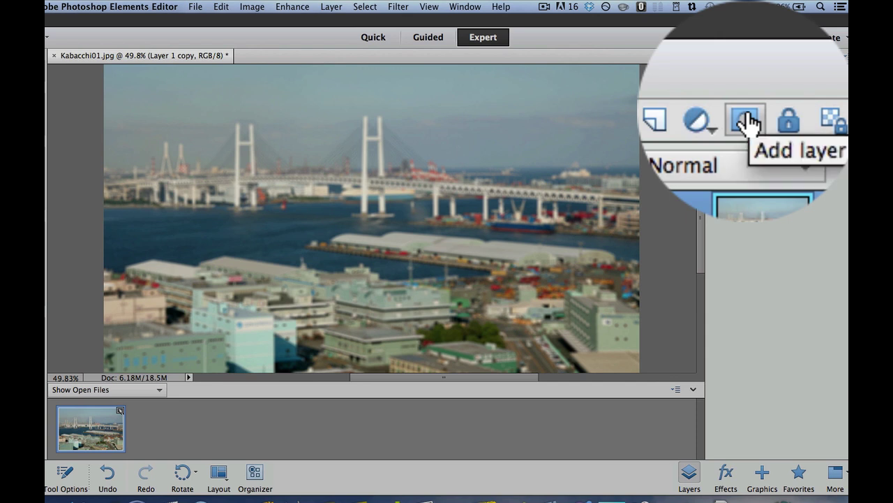
Add a white layer mask to Layer 1 copy and set up a black-to-white Reflected gradient
click(746, 56)
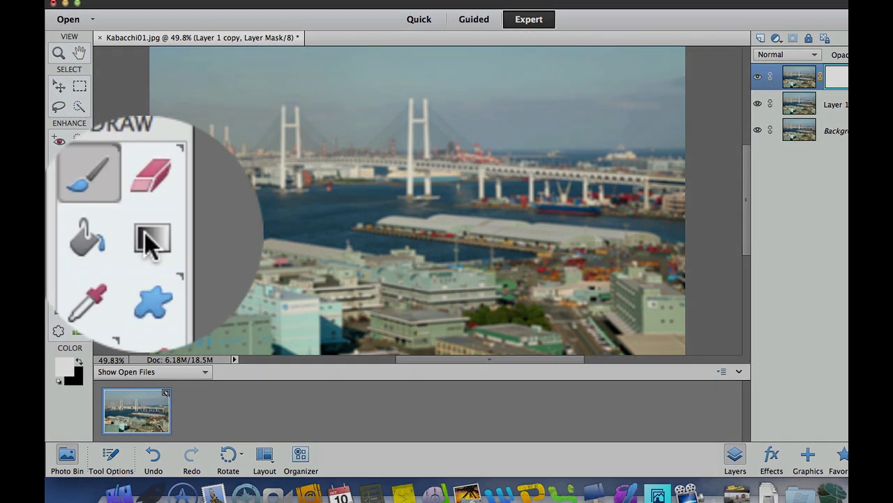
click(79, 234)
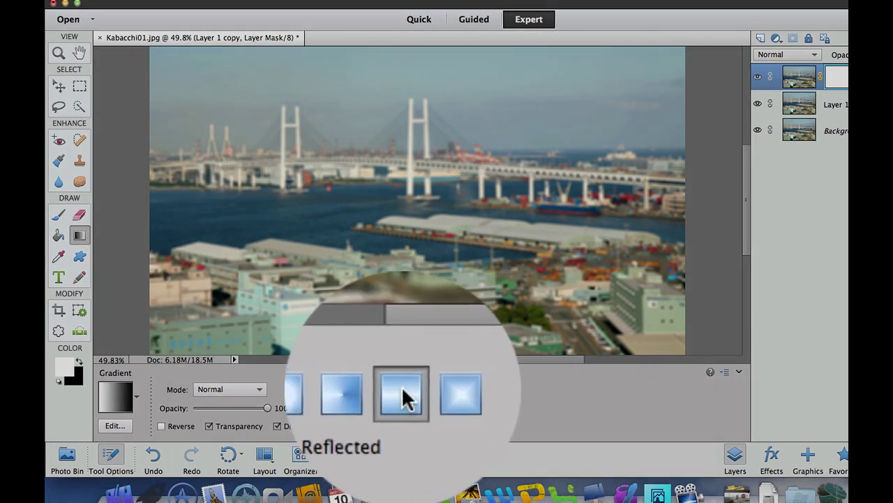
key(super+z)
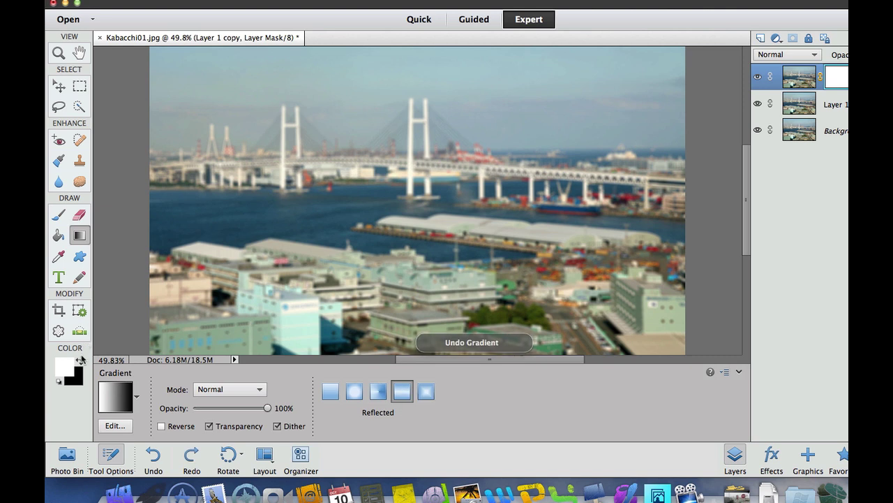
click(80, 363)
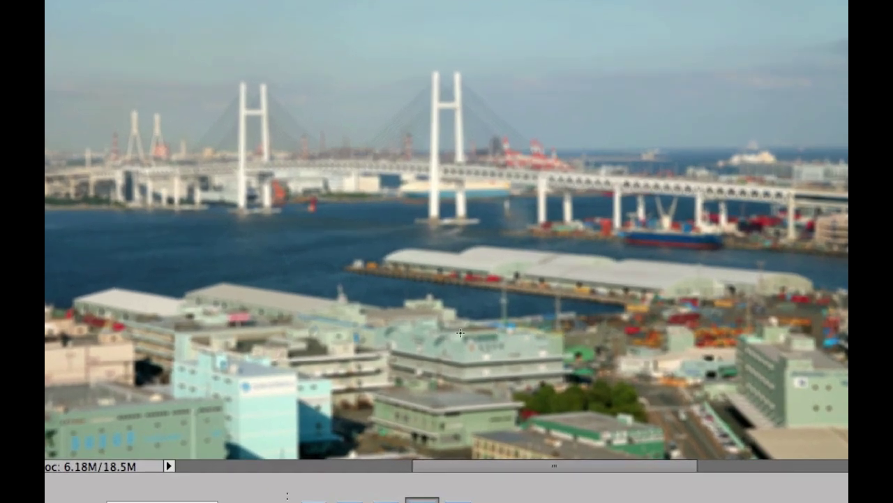
Drag the reflected gradient up from mid-image on the mask for a sharp middle band, then enter Guided mode
drag(465, 333, 461, 242)
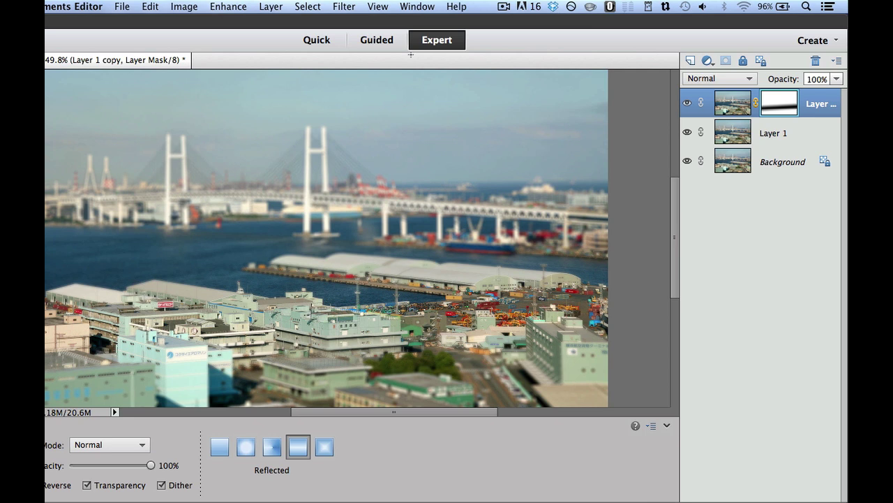
click(381, 42)
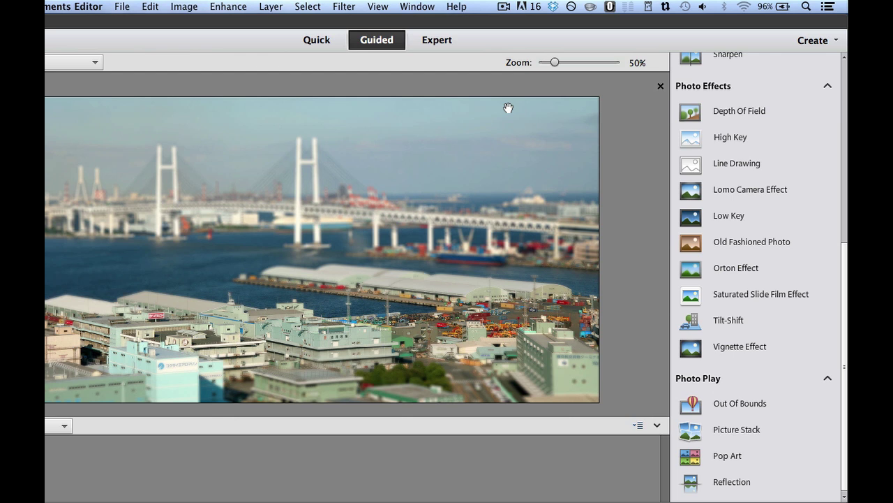
Return to Expert mode, reselect Layer 1 copy, and target its layer mask
click(438, 40)
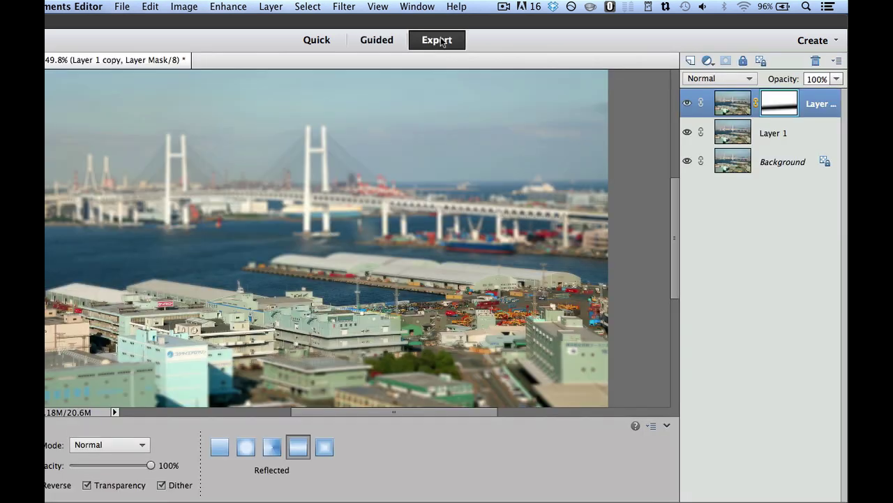
click(738, 134)
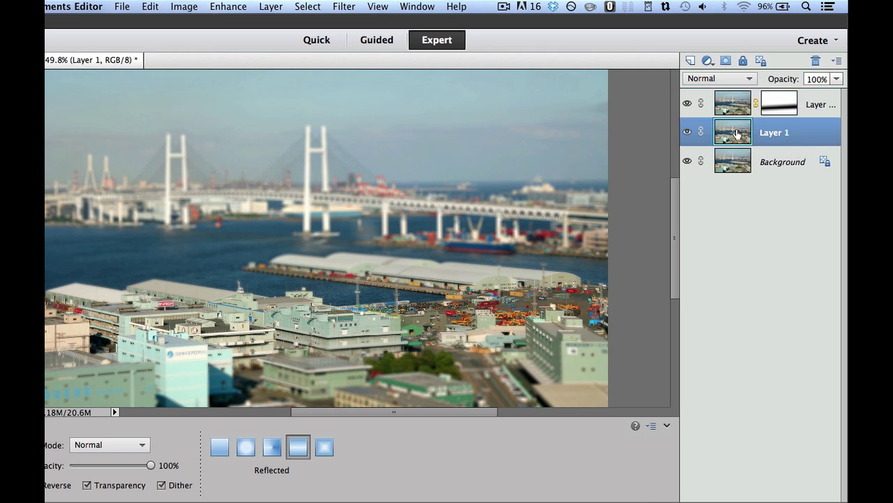
click(736, 103)
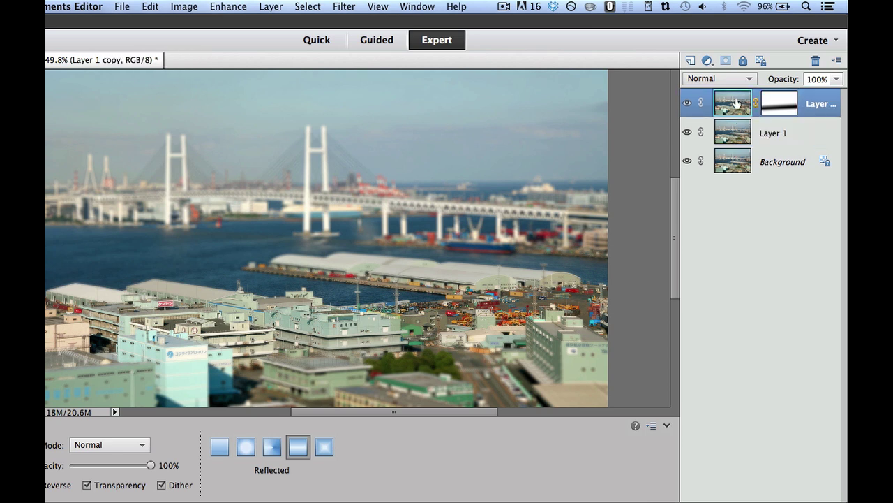
click(343, 6)
mouse_move(364, 110)
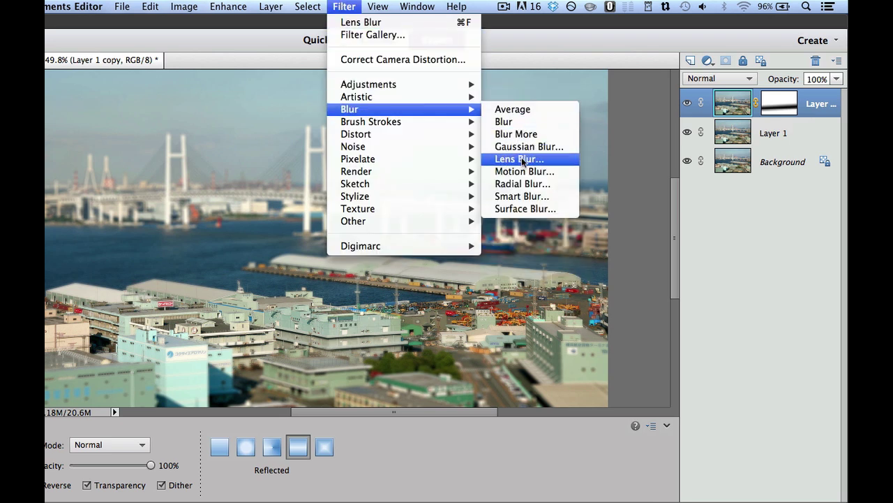
click(580, 43)
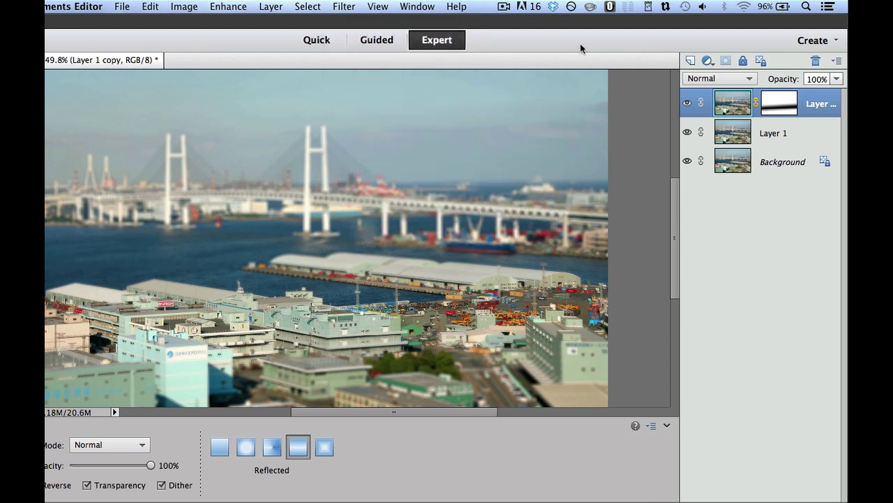
click(777, 110)
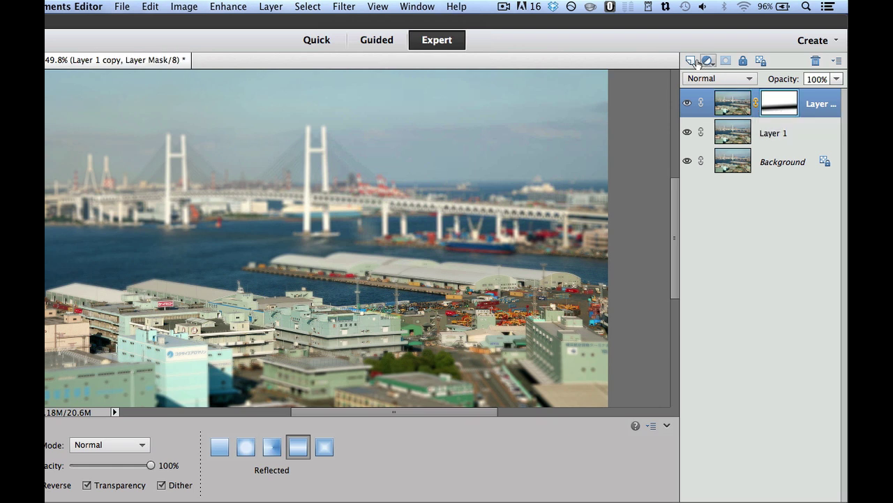